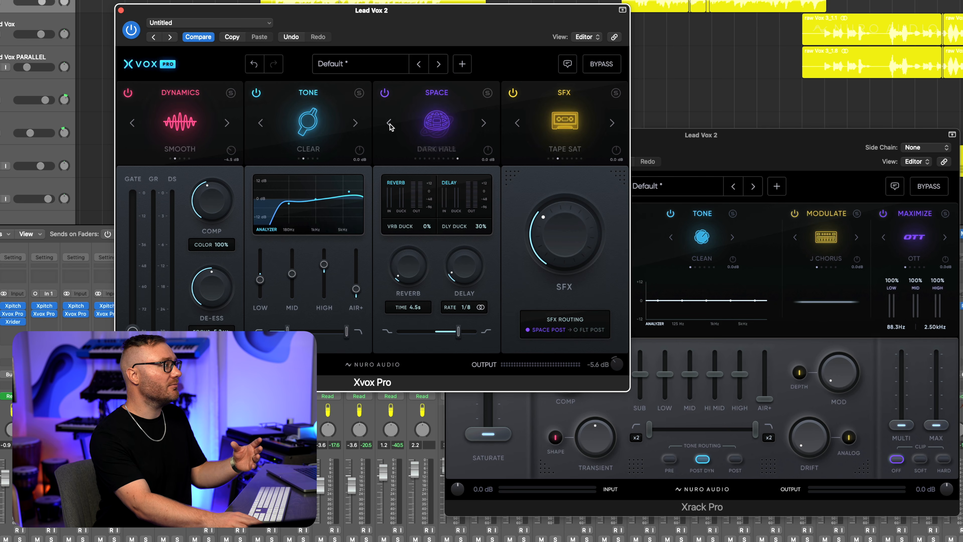
pyautogui.click(389, 123)
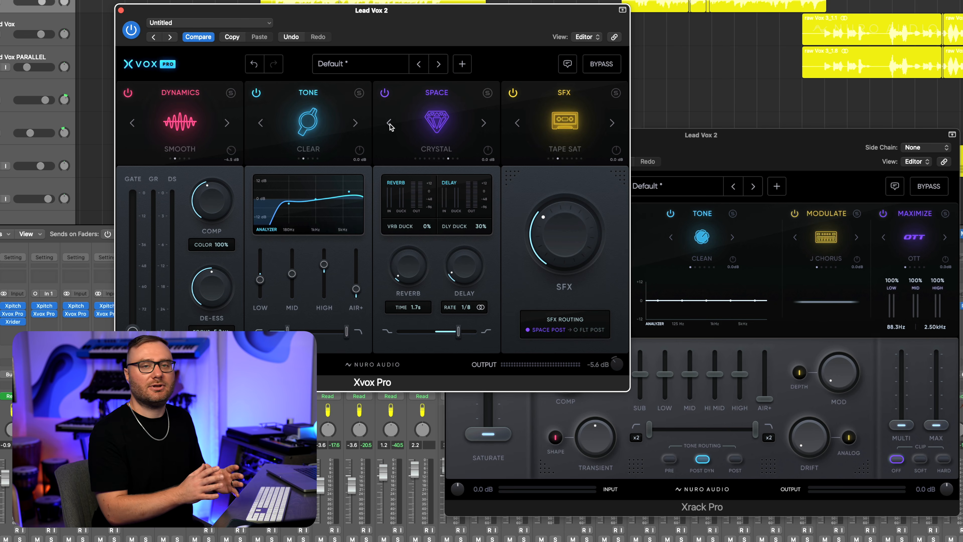
# - Step Xvox Pro's Space reverb to Crystal, then audition Xrack Pro's saturation and low EQ
pyautogui.click(502, 423)
pyautogui.moveTo(503, 432)
pyautogui.mouseDown()
pyautogui.moveTo(505, 386)
pyautogui.moveTo(506, 434)
pyautogui.mouseUp()
pyautogui.moveTo(664, 374)
pyautogui.mouseDown()
pyautogui.moveTo(665, 393)
pyautogui.moveTo(667, 378)
pyautogui.mouseUp()
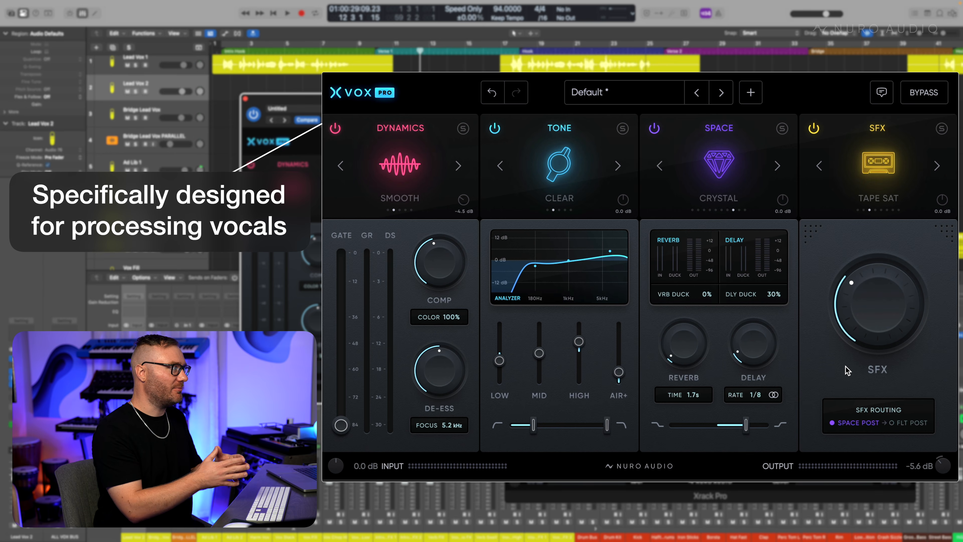
# - Switch Xvox Pro's Dynamics to Opto + FET and raise the Tone high band
pyautogui.click(341, 166)
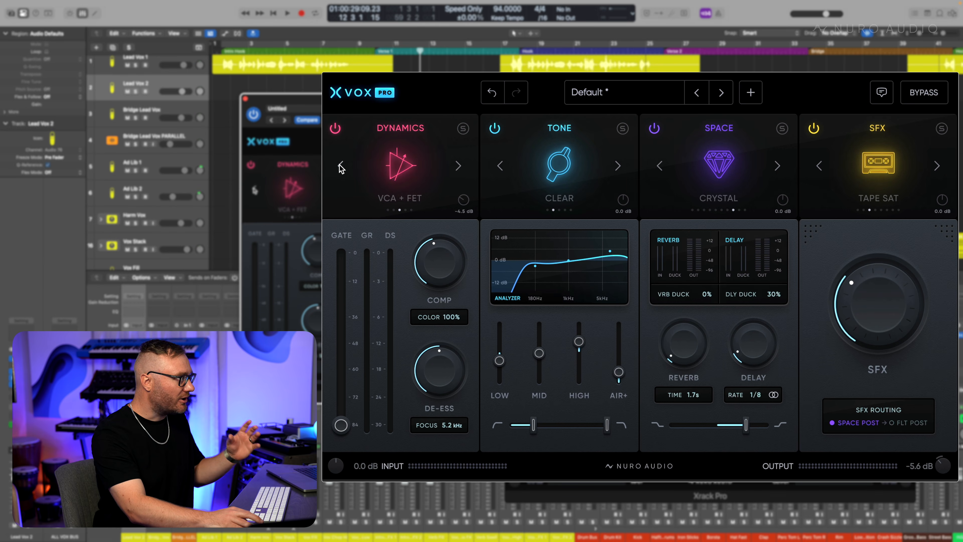
pyautogui.click(341, 166)
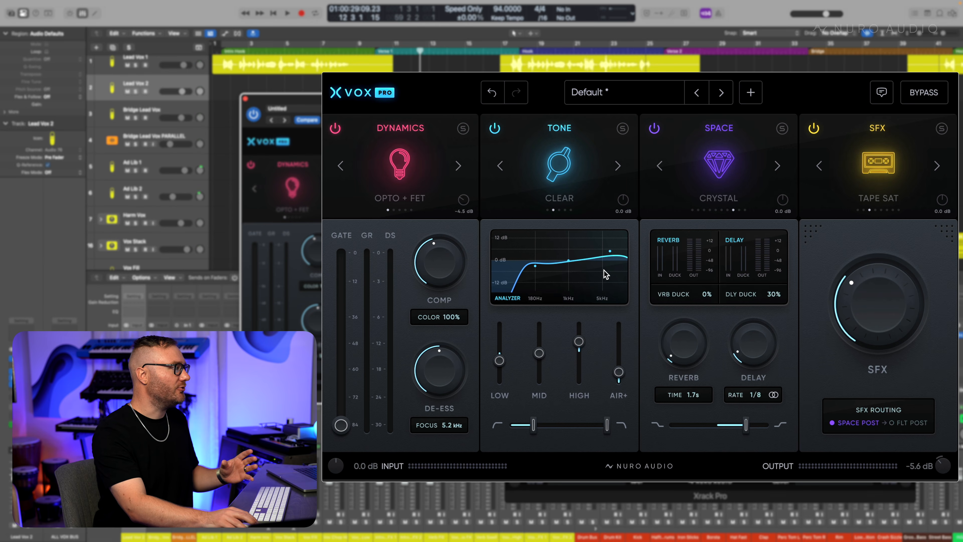
pyautogui.moveTo(583, 339); pyautogui.dragTo(583, 334)
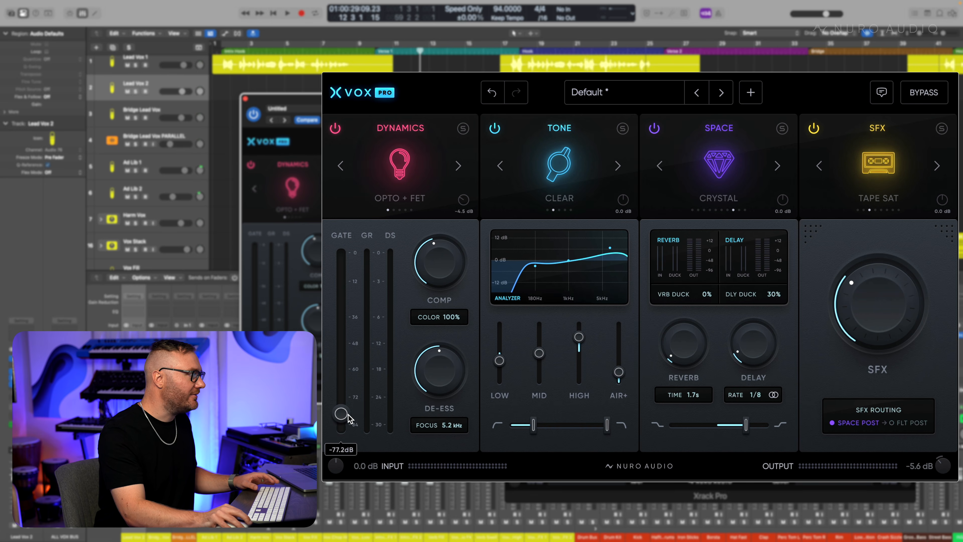
# - Step the Space reverb through Chamber and Room to Digital, and move SFX off Telephone
pyautogui.click(660, 166)
pyautogui.click(660, 165)
pyautogui.click(660, 166)
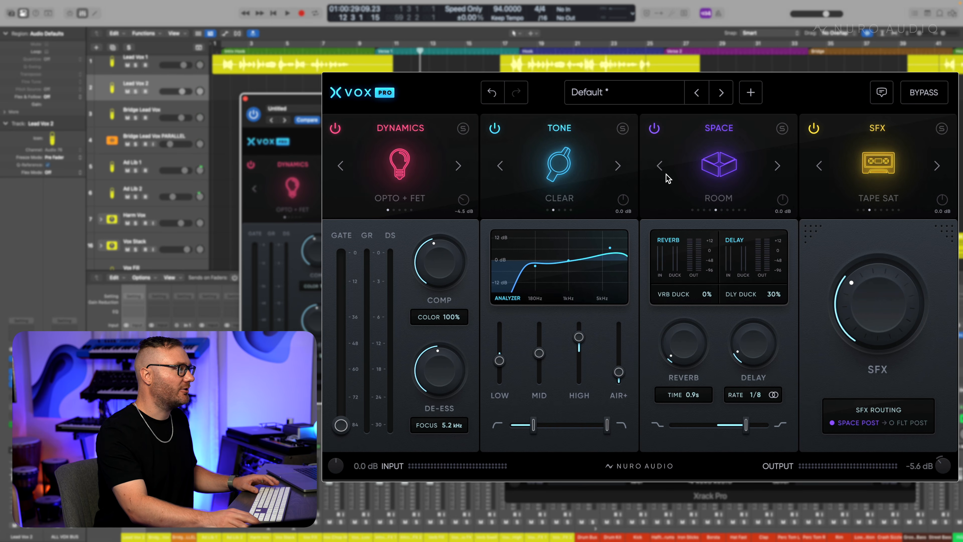
pyautogui.click(660, 165)
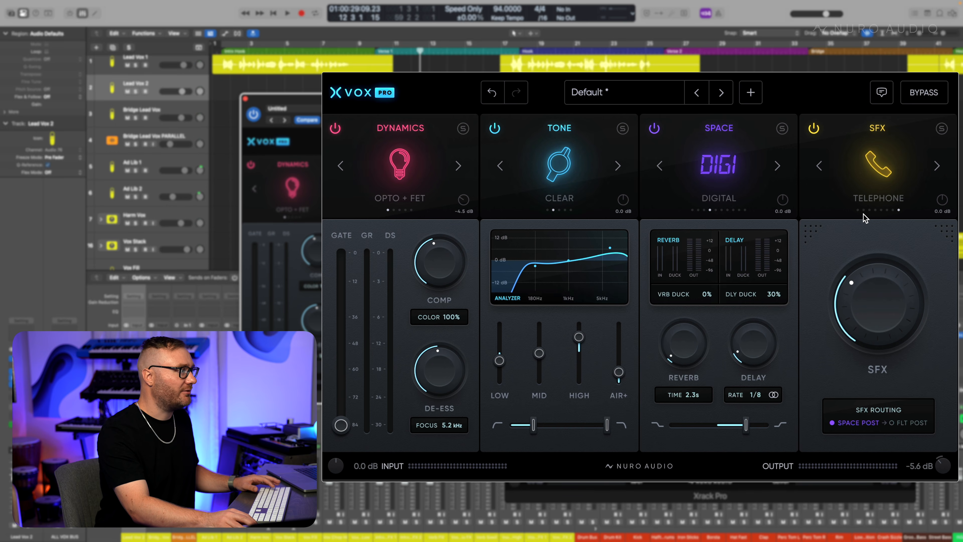
pyautogui.click(858, 210)
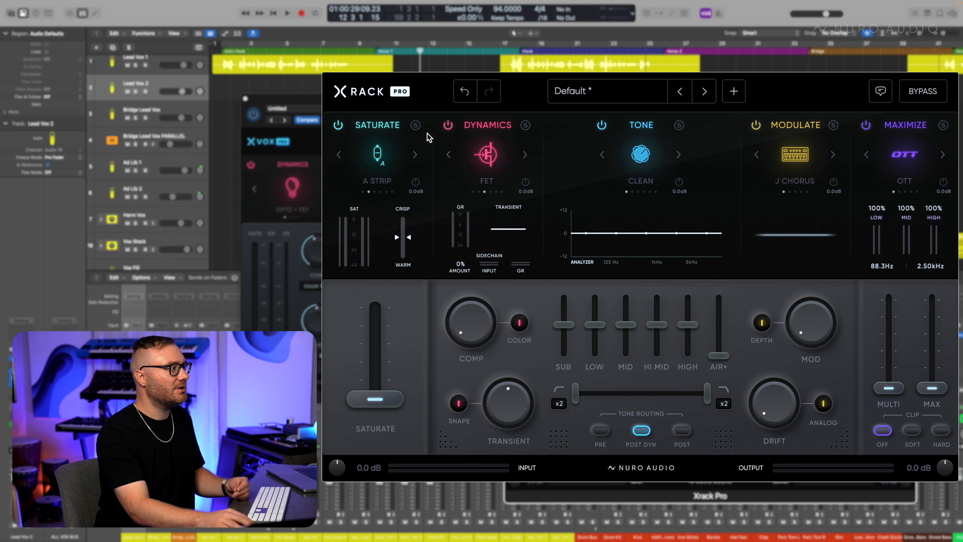
# - Boost Xrack Pro's transient, and switch Tone to Present with highs +18% and lows -18%
pyautogui.moveTo(496, 414); pyautogui.dragTo(506, 380)
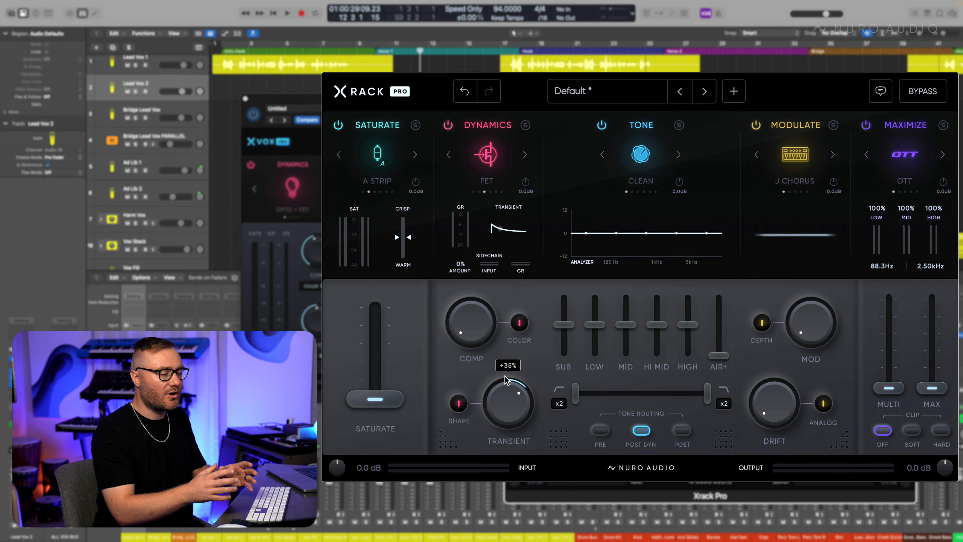
pyautogui.click(679, 154)
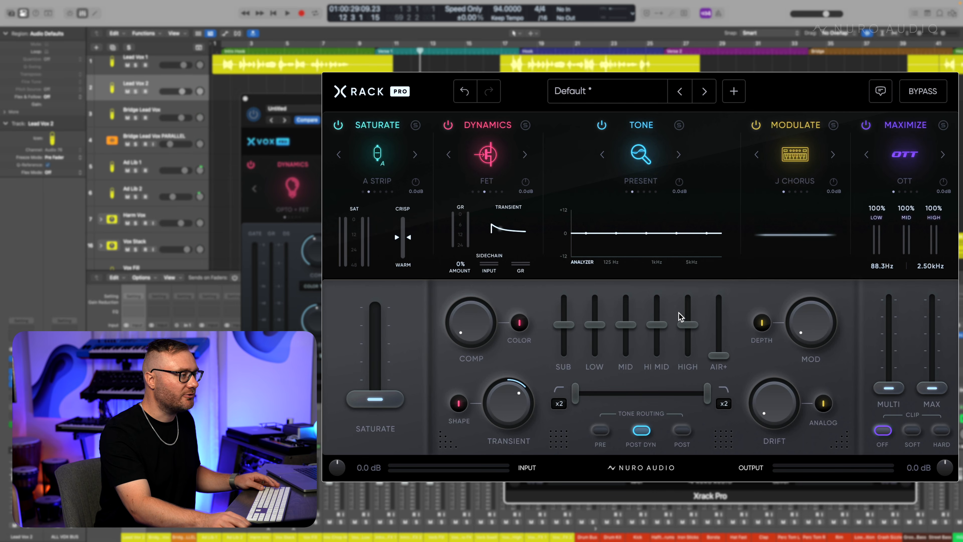
pyautogui.moveTo(692, 325); pyautogui.dragTo(693, 317)
pyautogui.moveTo(598, 327); pyautogui.dragTo(597, 333)
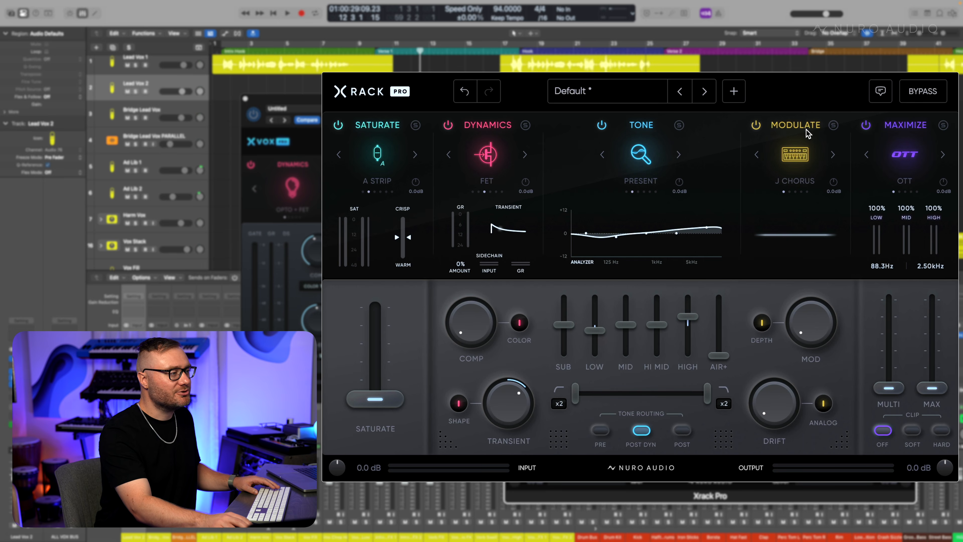
# - Add drift, raise multi and max to about 51%, and set output clipping to soft
pyautogui.moveTo(790, 413); pyautogui.dragTo(784, 336)
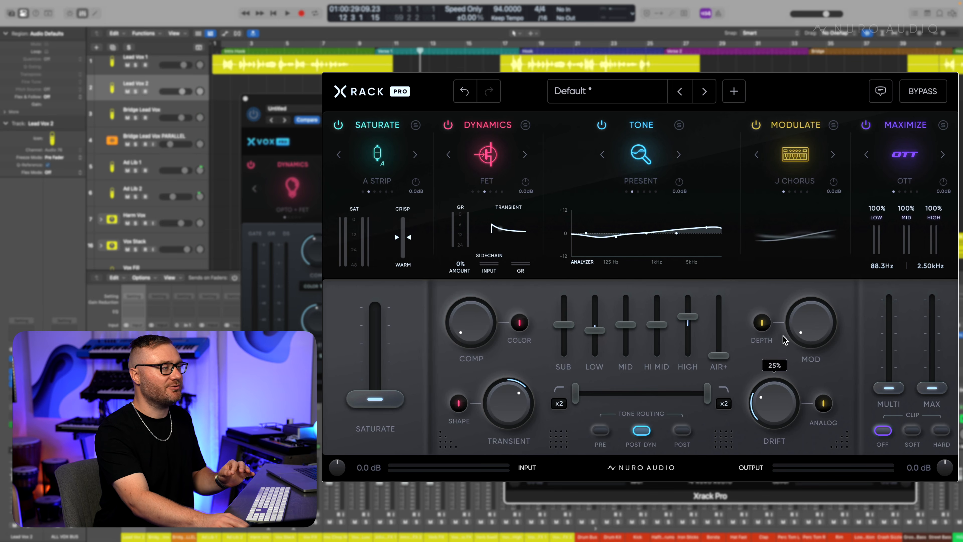
pyautogui.moveTo(890, 387); pyautogui.dragTo(892, 350)
pyautogui.moveTo(932, 388); pyautogui.dragTo(932, 354)
pyautogui.click(912, 431)
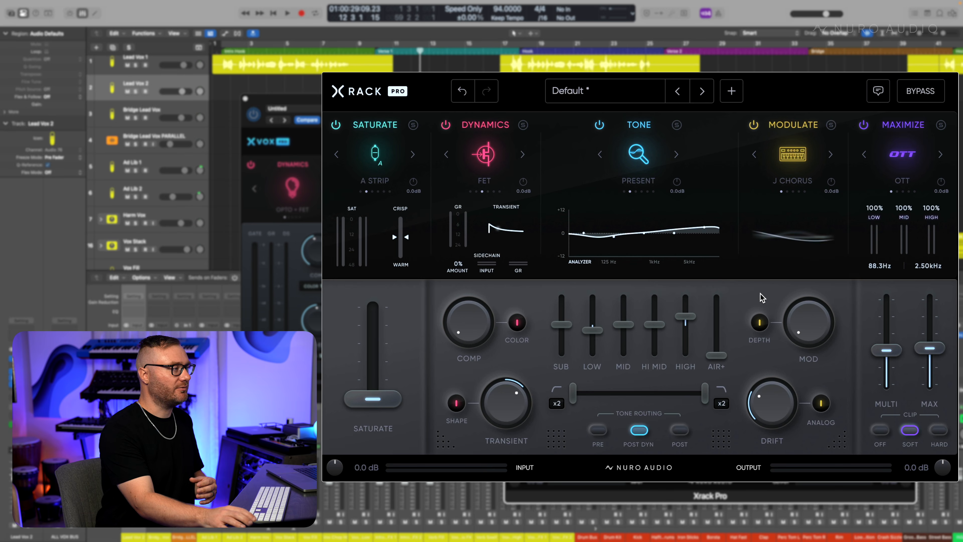
# - Set transient to -18% and sub to about -38%, and choose 2" Tape, Glue and Blue models
pyautogui.moveTo(518, 391)
pyautogui.mouseDown()
pyautogui.moveTo(502, 444)
pyautogui.moveTo(496, 431)
pyautogui.moveTo(512, 403)
pyautogui.mouseUp()
pyautogui.moveTo(573, 337); pyautogui.dragTo(570, 351)
pyautogui.click(488, 192)
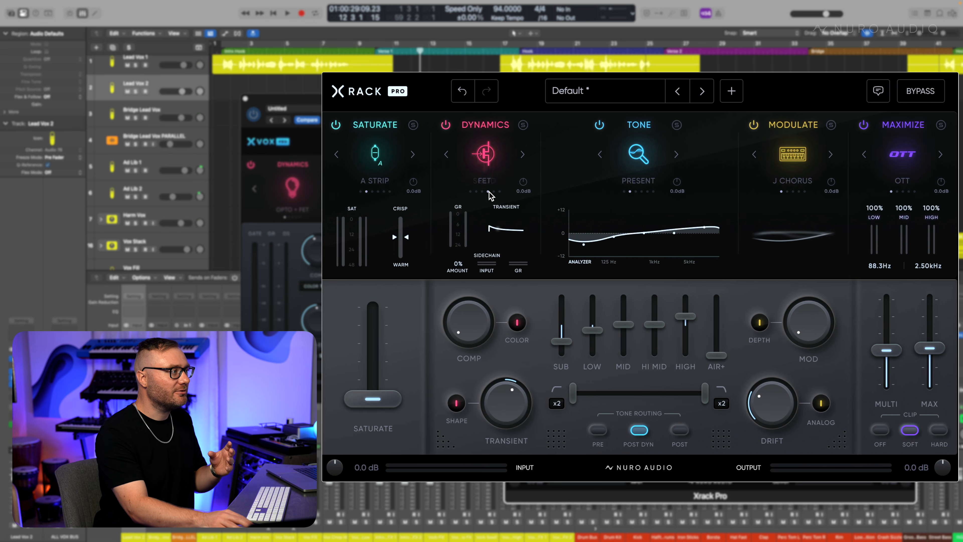
pyautogui.click(412, 155)
pyautogui.click(413, 154)
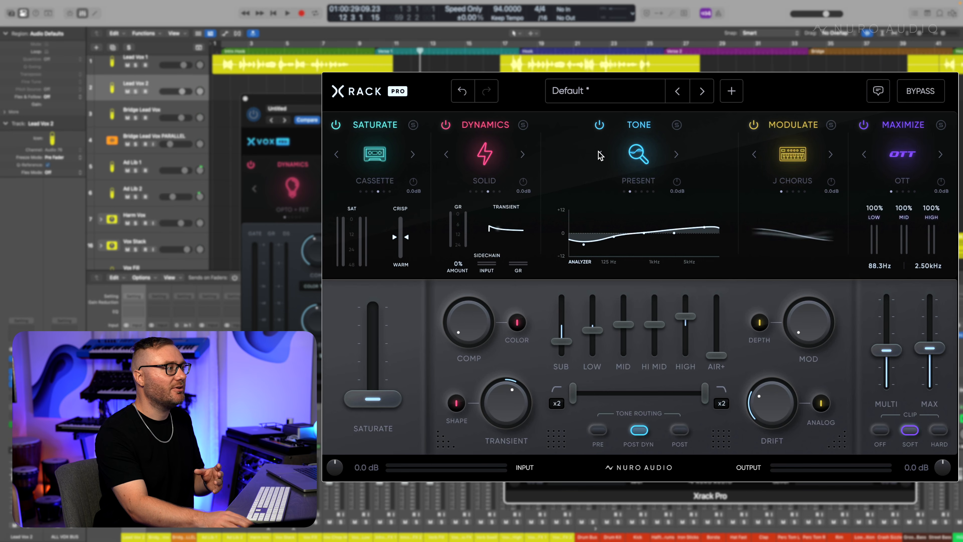
pyautogui.click(676, 154)
pyautogui.click(677, 154)
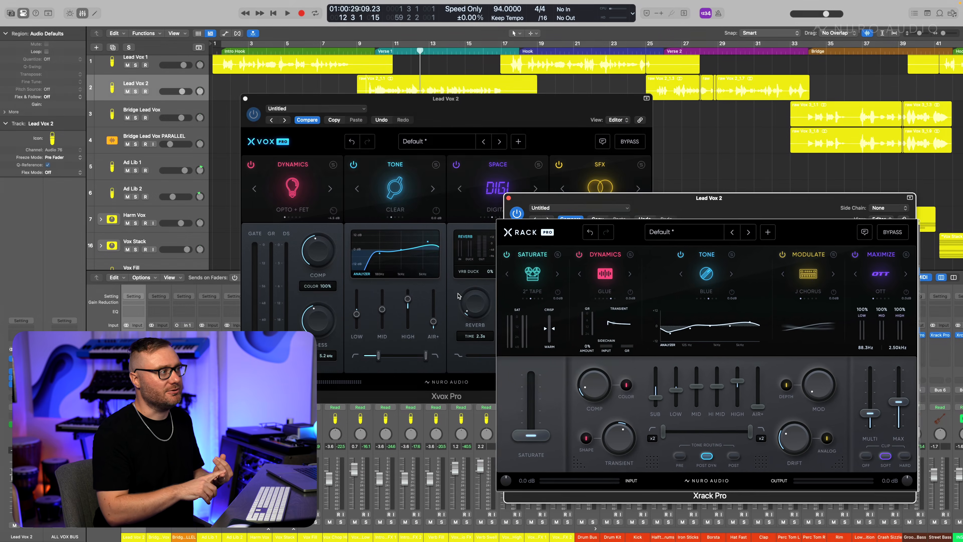
# - Bring the Xvox Pro window to the front
pyautogui.click(463, 100)
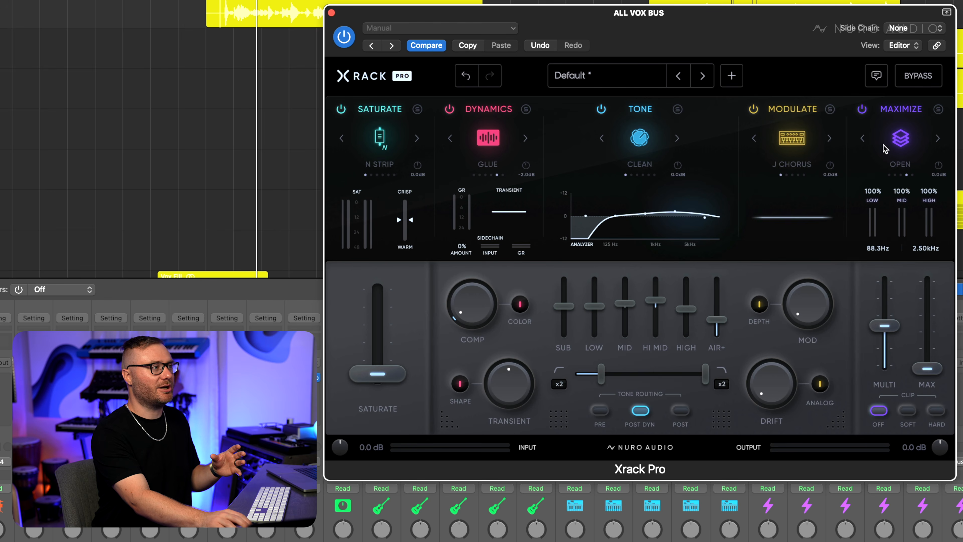
# - Switch the vocal bus maximizer from OTT to Open and sweep multi from 0% to 100% during playback
pyautogui.moveTo(887, 327); pyautogui.dragTo(893, 366)
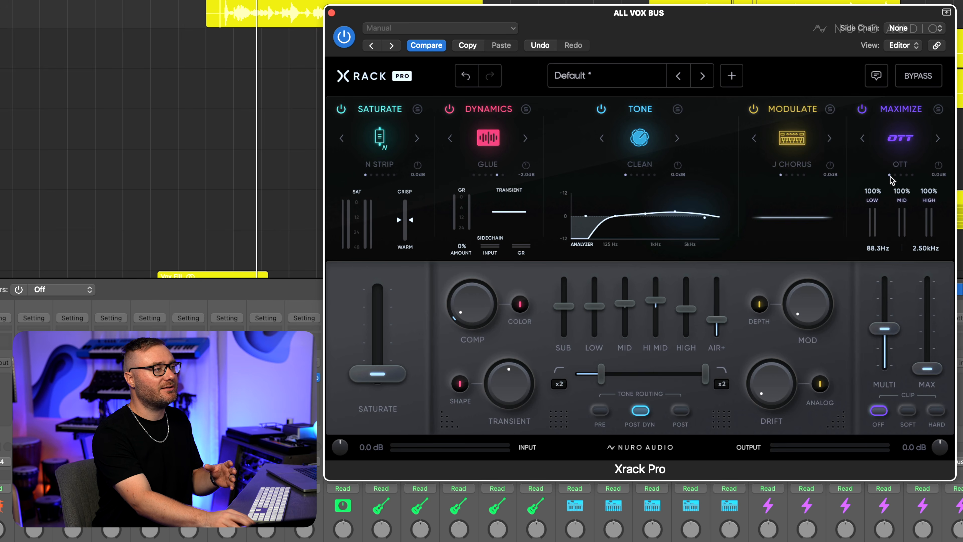
pyautogui.moveTo(893, 328)
pyautogui.mouseDown()
pyautogui.moveTo(895, 309)
pyautogui.moveTo(895, 320)
pyautogui.mouseUp()
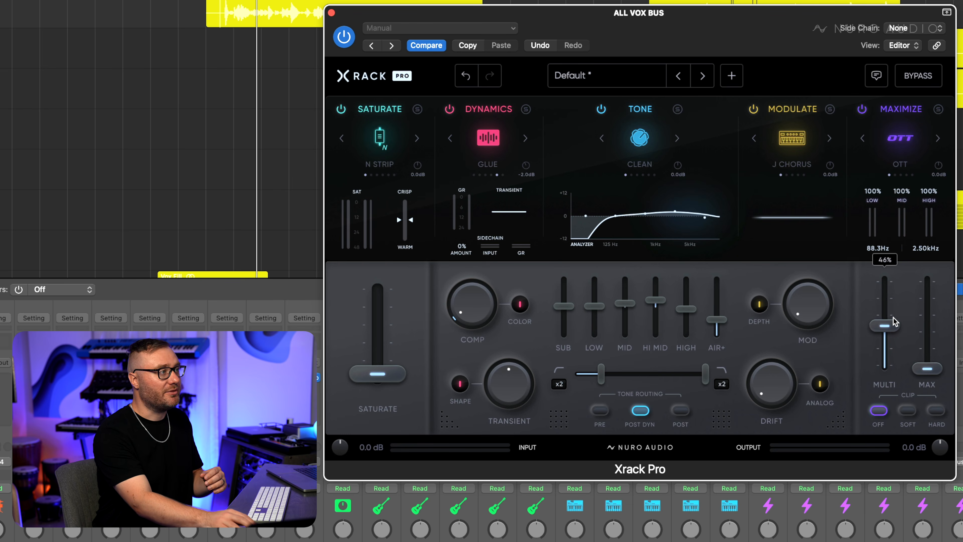
pyautogui.click(907, 175)
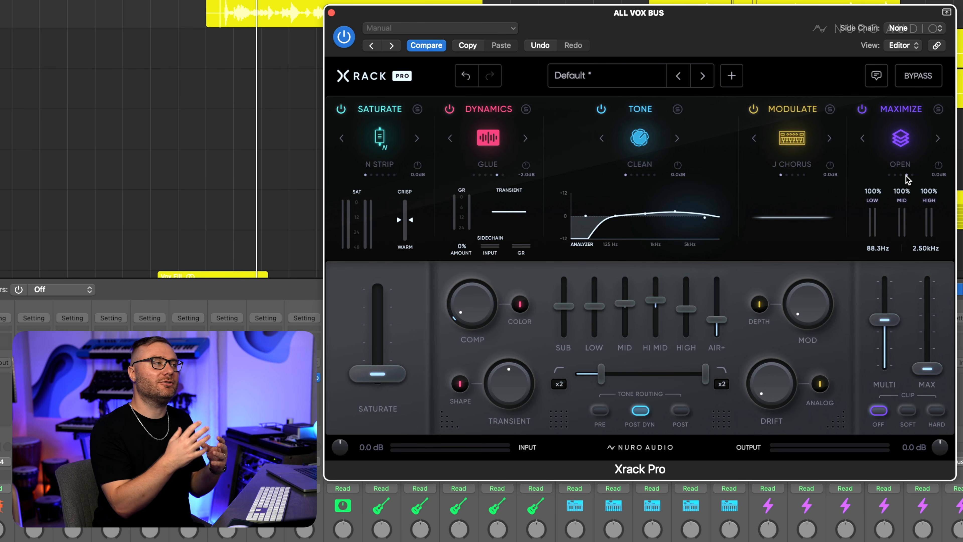
pyautogui.moveTo(885, 320); pyautogui.dragTo(885, 382)
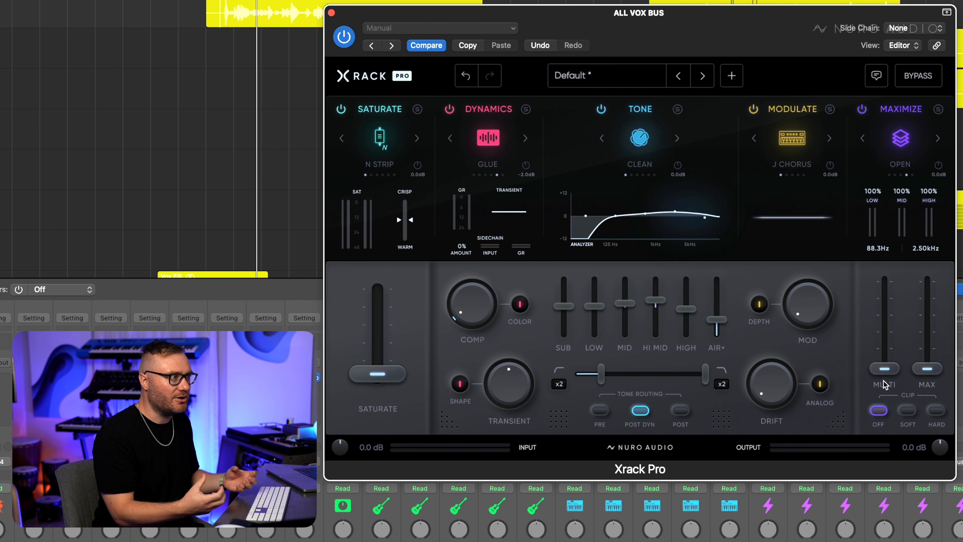
pyautogui.press('space')
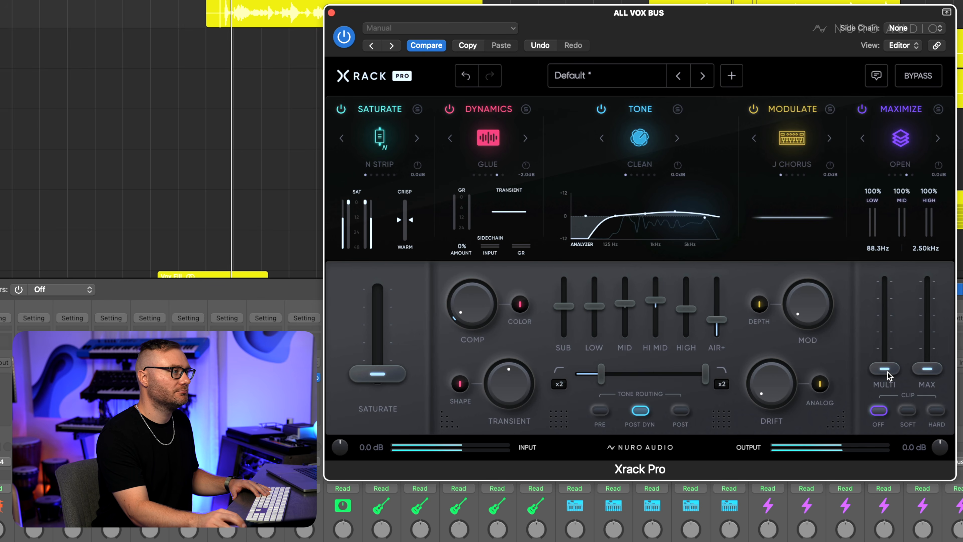
pyautogui.moveTo(888, 376); pyautogui.dragTo(891, 313)
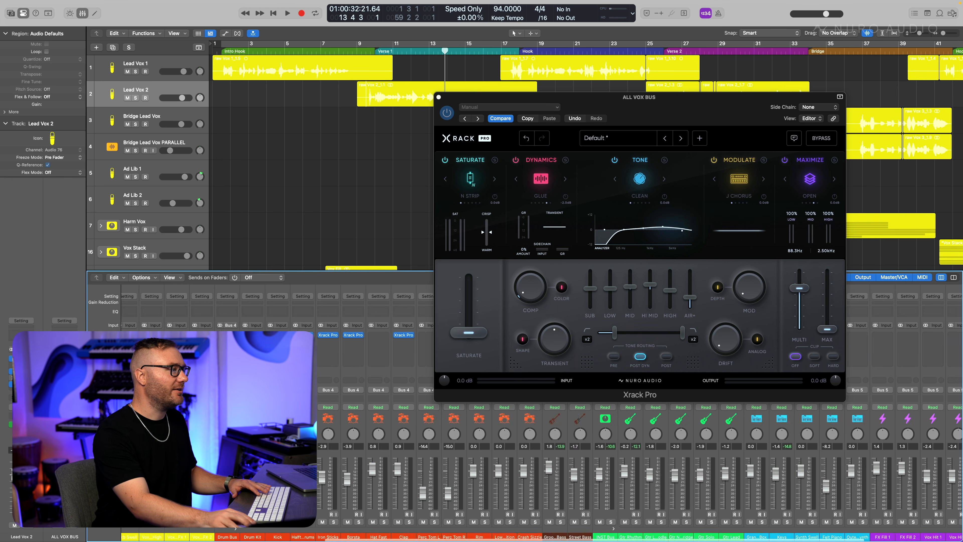
# - During playback, compare the all-vox bus Xrack Pro bypassed and active, then lower its Maximize multiband level
pyautogui.hscroll(6, 641, 471)
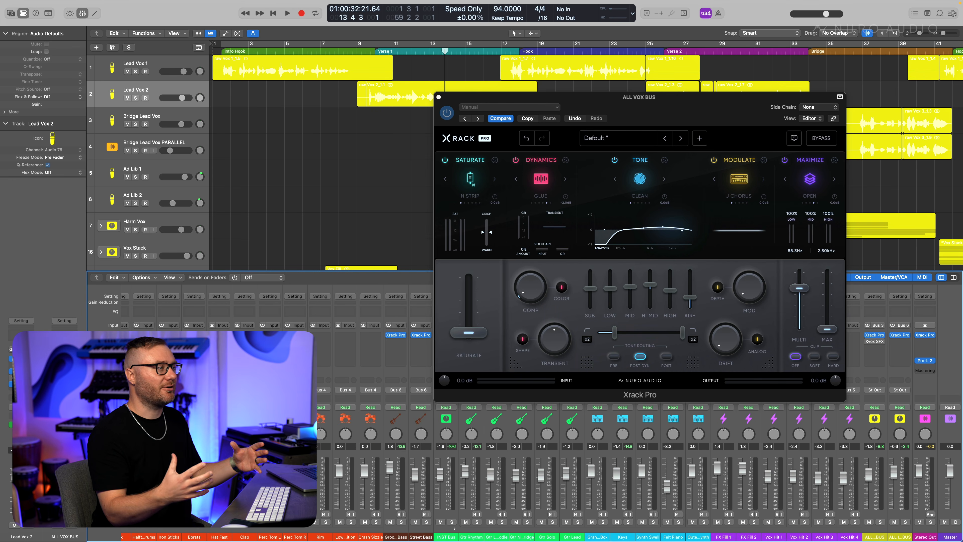
pyautogui.press('space')
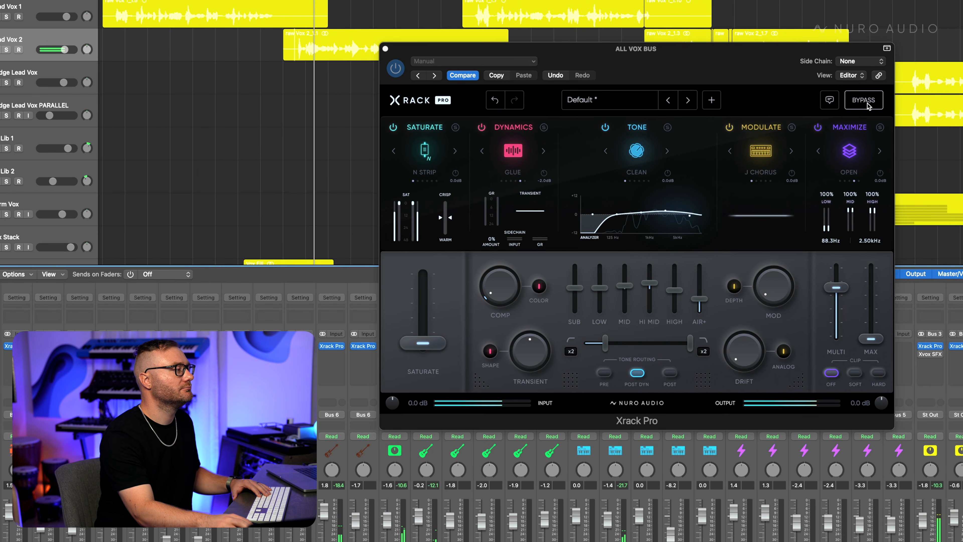
pyautogui.click(869, 106)
pyautogui.click(868, 106)
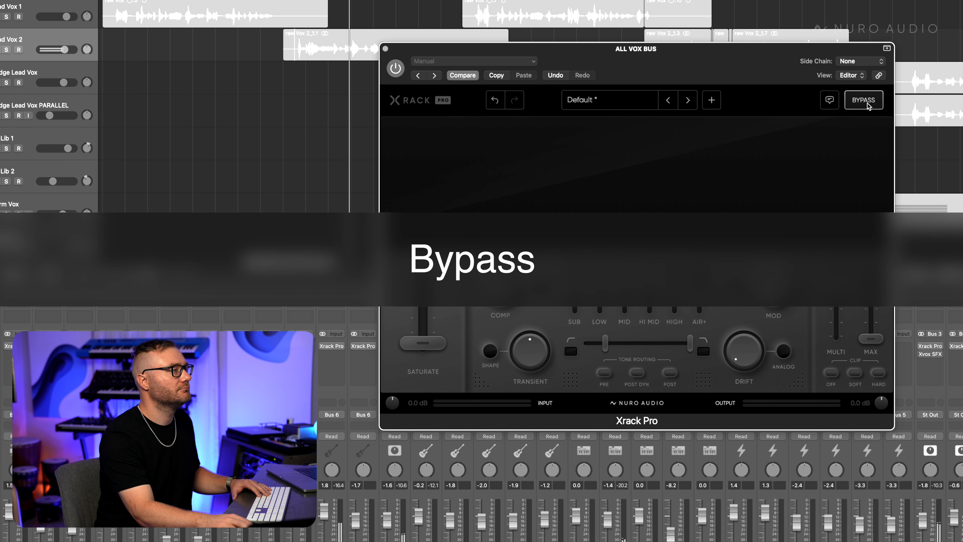
pyautogui.click(869, 106)
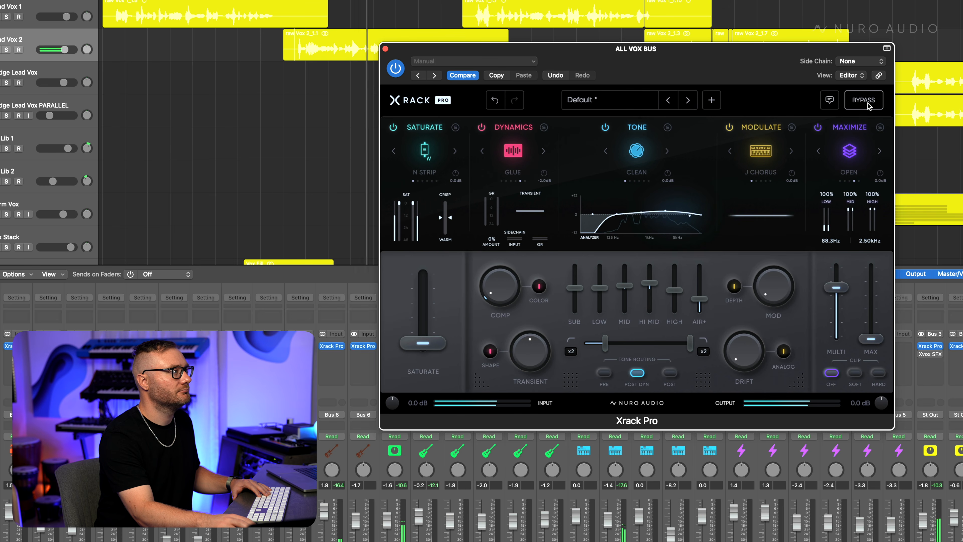
pyautogui.moveTo(836, 287); pyautogui.dragTo(836, 307)
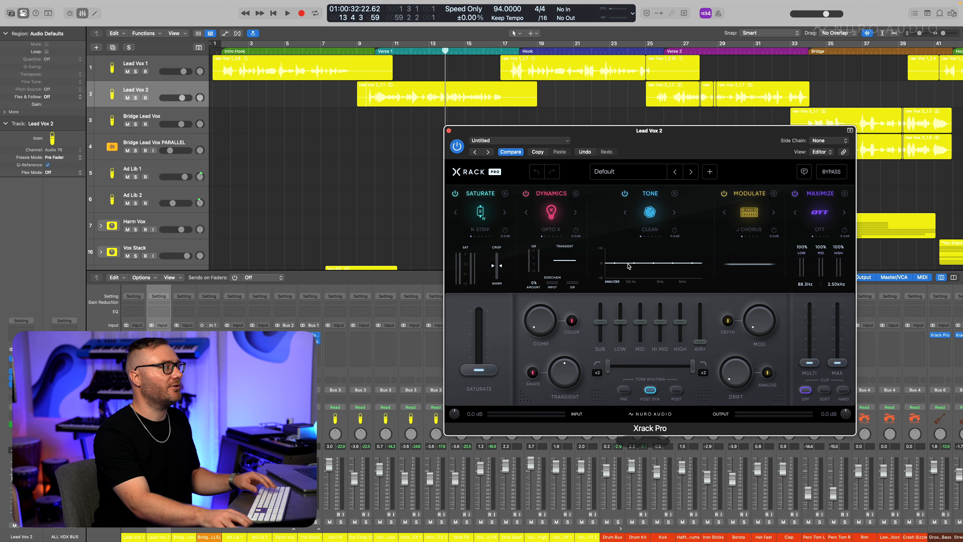
# - Solo and play Lead Vox 2; set Drive saturation at 42%, warmth -67%, and a 106Hz–3kHz tone band
pyautogui.press('s')
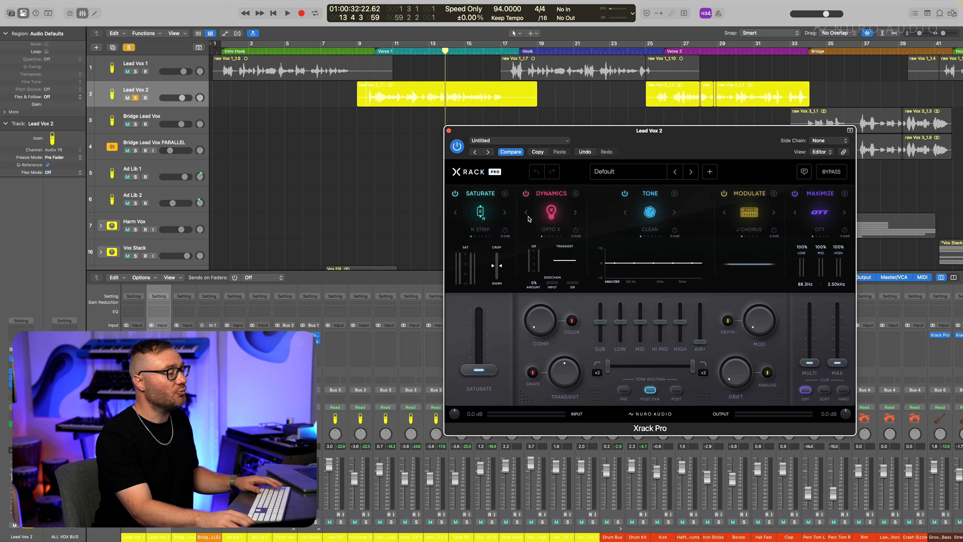
pyautogui.press('space')
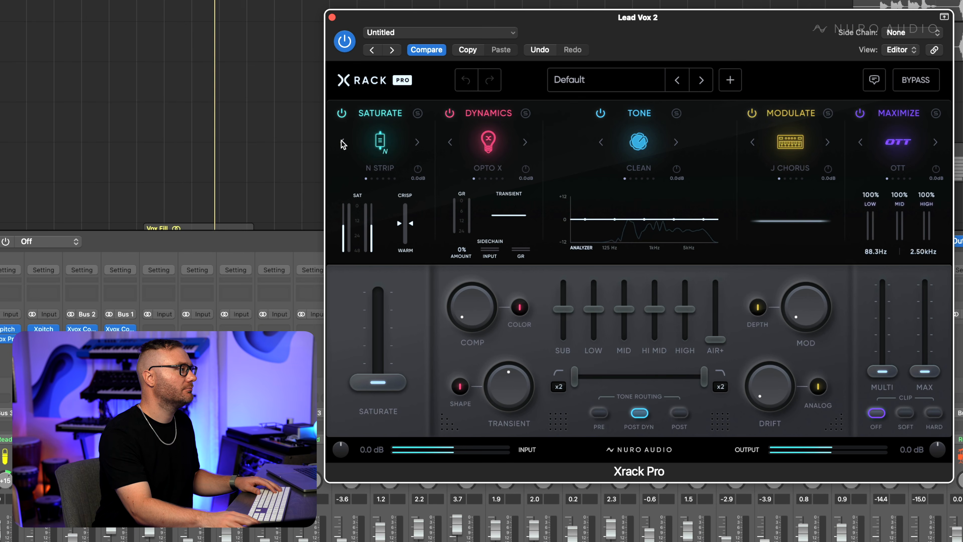
pyautogui.click(456, 212)
pyautogui.moveTo(390, 384); pyautogui.dragTo(393, 344)
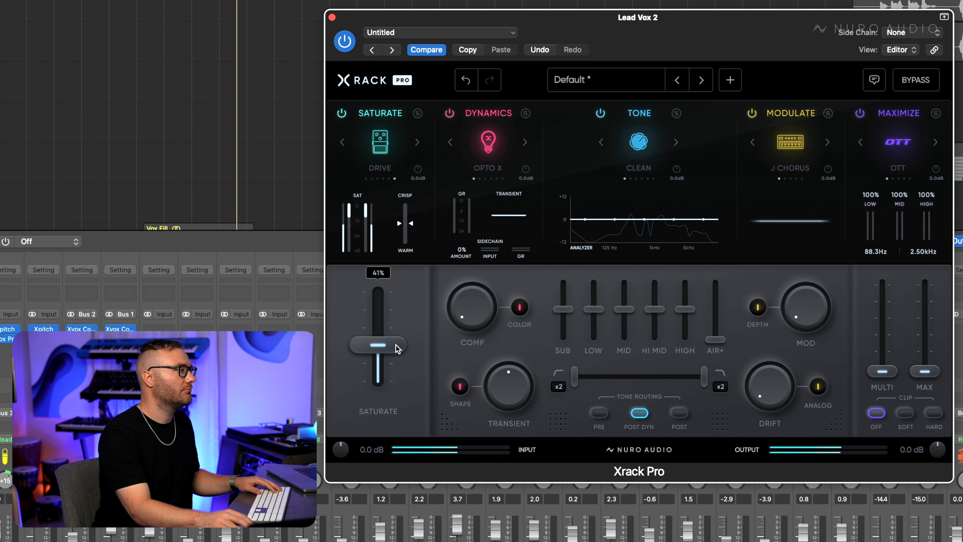
pyautogui.moveTo(413, 224); pyautogui.dragTo(412, 237)
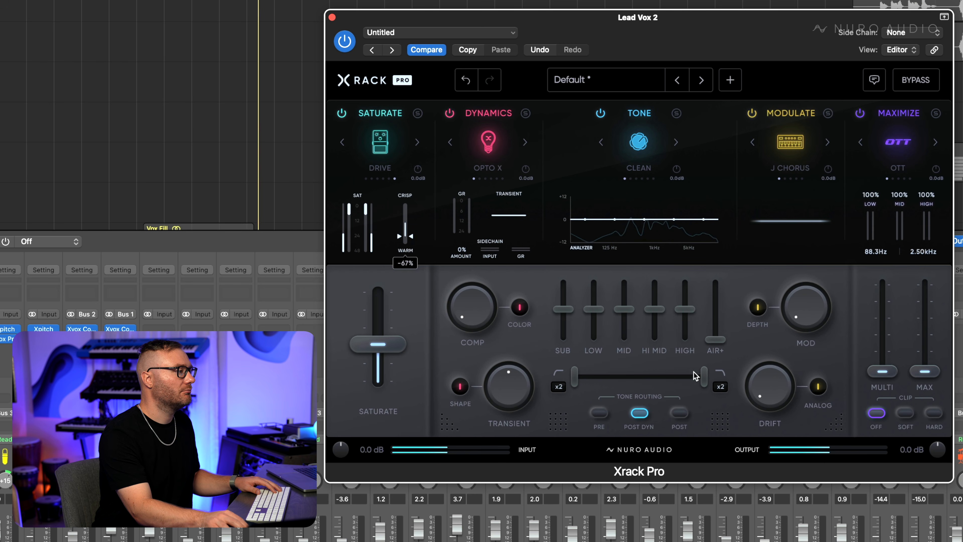
pyautogui.moveTo(703, 375); pyautogui.dragTo(672, 381)
pyautogui.moveTo(574, 377); pyautogui.dragTo(604, 377)
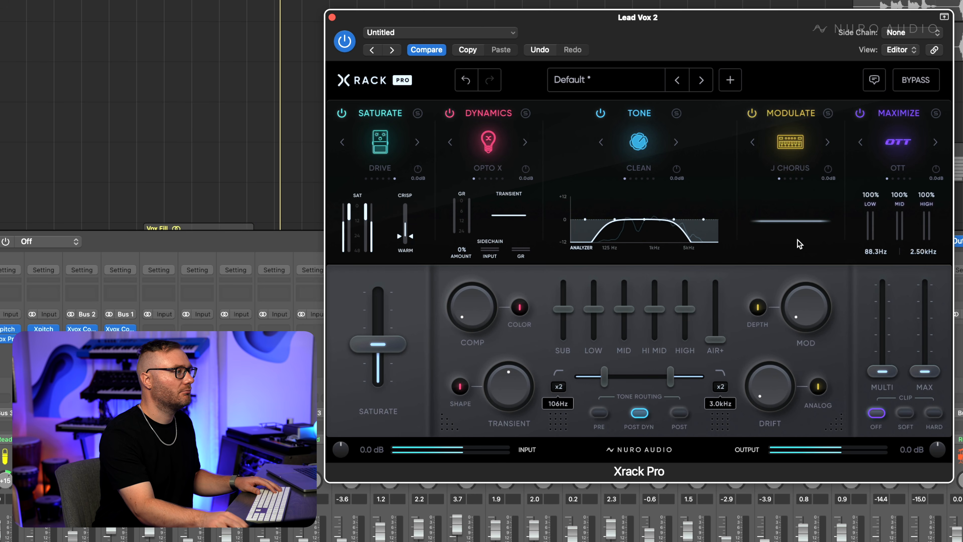
# - Choose Retro modulation at 30%, add drift, and switch to the Crush maximizer with multi at 61%
pyautogui.click(828, 143)
pyautogui.click(828, 143)
pyautogui.click(828, 143)
pyautogui.click(828, 143)
pyautogui.moveTo(798, 315); pyautogui.dragTo(806, 272)
pyautogui.moveTo(784, 387); pyautogui.dragTo(787, 374)
pyautogui.moveTo(883, 371); pyautogui.dragTo(887, 306)
pyautogui.click(911, 178)
pyautogui.moveTo(883, 311); pyautogui.dragTo(882, 315)
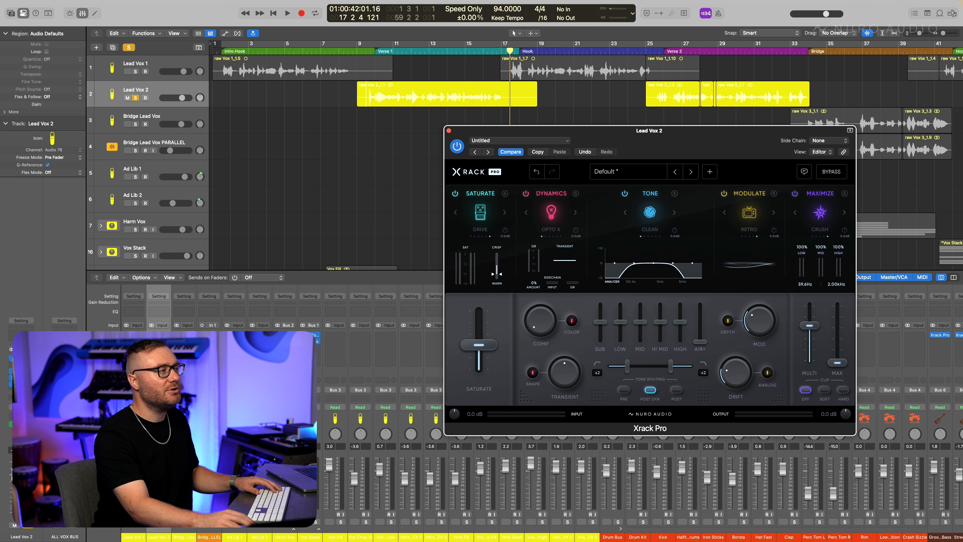
# - Open Lead Vox 2's Xvox Pro and, after trying Amp, settle its SFX on Telephone
pyautogui.click(22, 372)
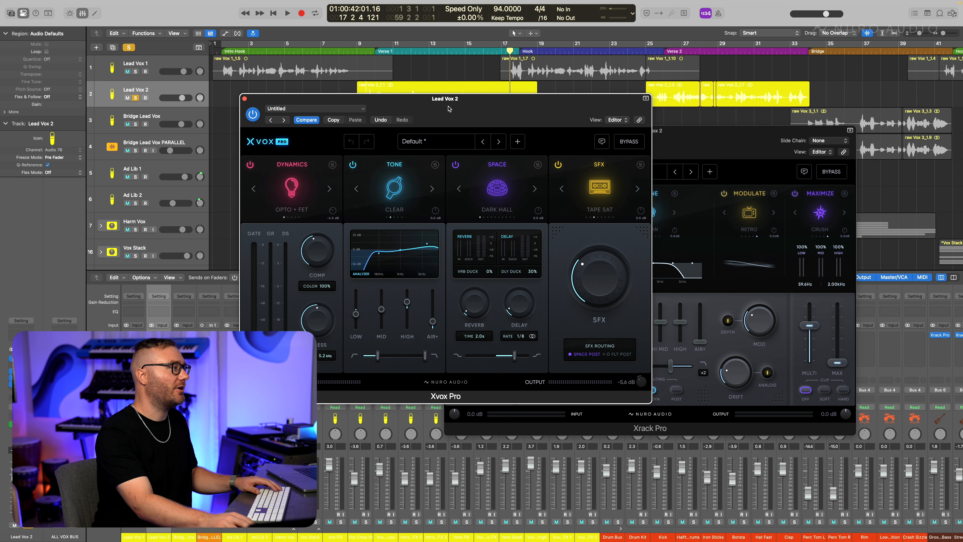
pyautogui.click(613, 217)
pyautogui.click(604, 218)
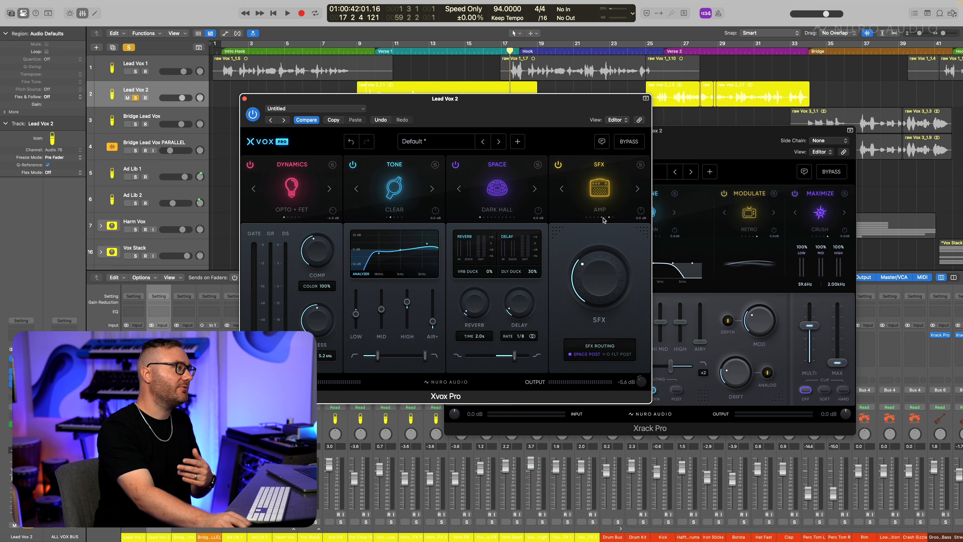
pyautogui.click(612, 218)
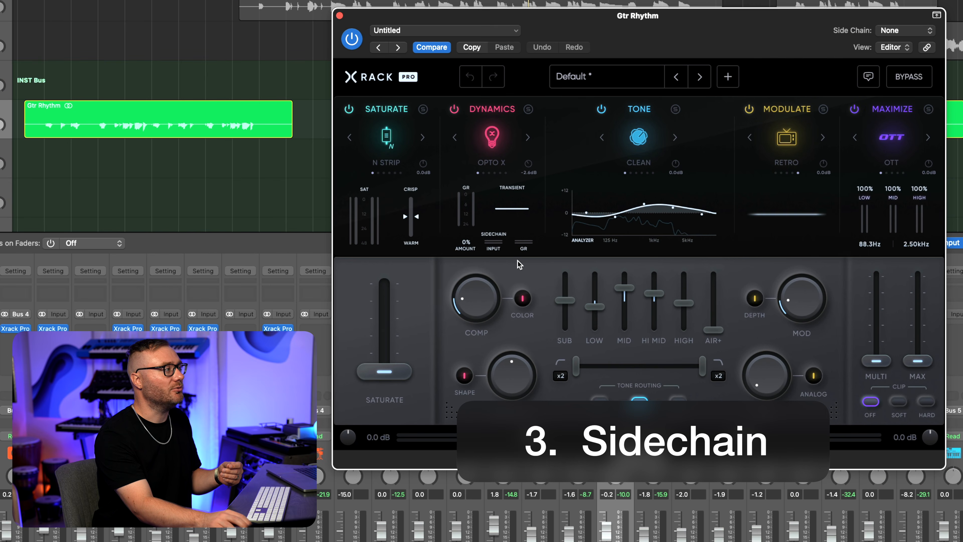
# - Set the Gtr Rhythm Xrack Pro side chain source to Lead Vox 1 by searching 'lead'
pyautogui.click(906, 31)
pyautogui.write('lead')
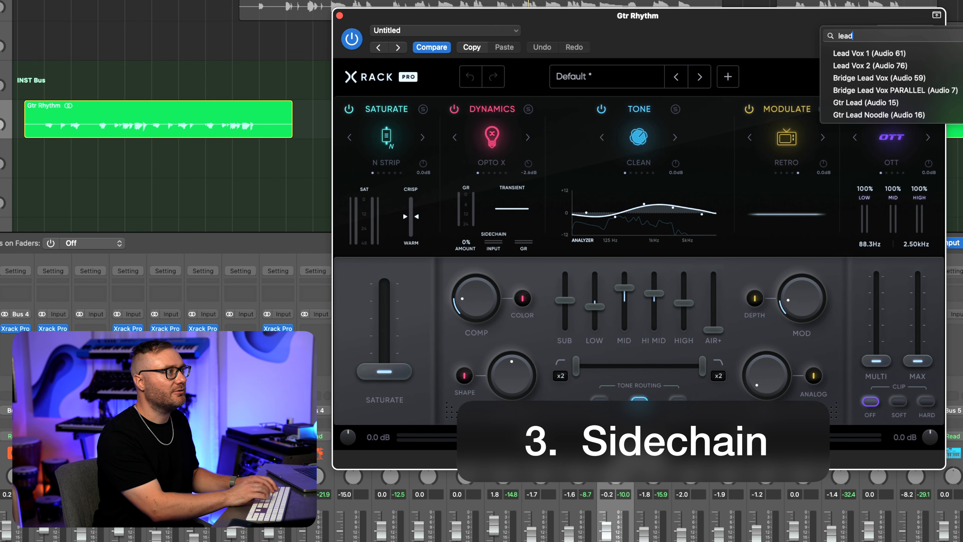
pyautogui.click(868, 53)
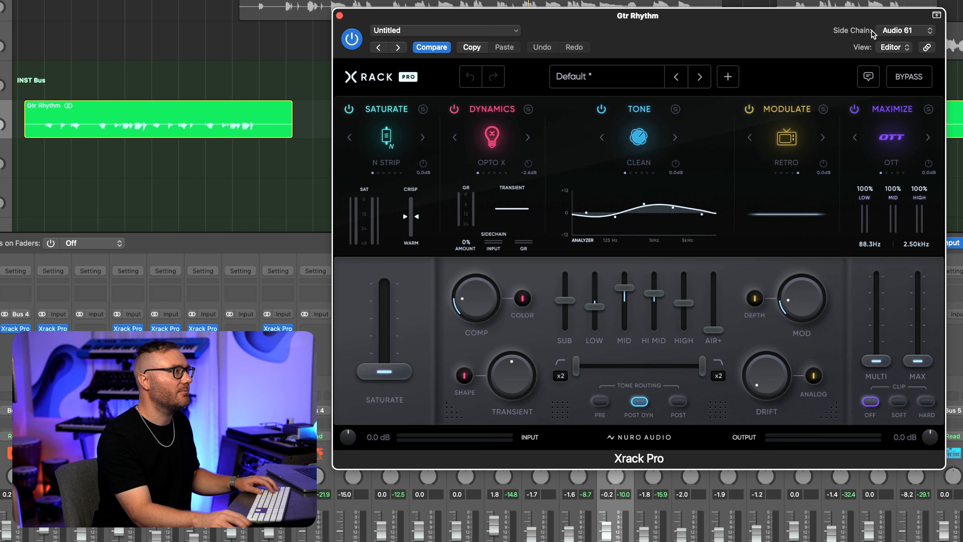
# - Raise the sidechain ducking amount from 31% to about 68%, then stop playback
pyautogui.moveTo(466, 246); pyautogui.dragTo(489, 199)
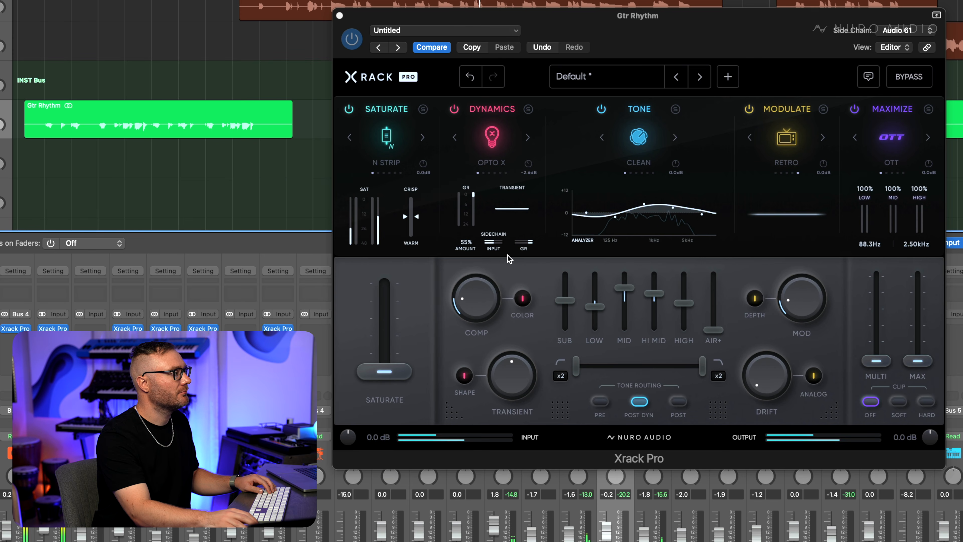
pyautogui.moveTo(466, 243); pyautogui.dragTo(479, 221)
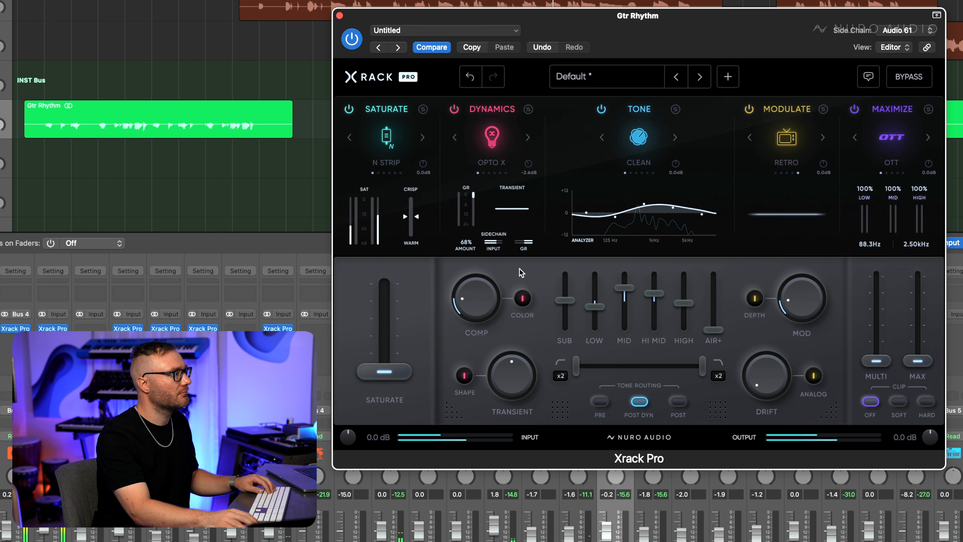
pyautogui.press('space')
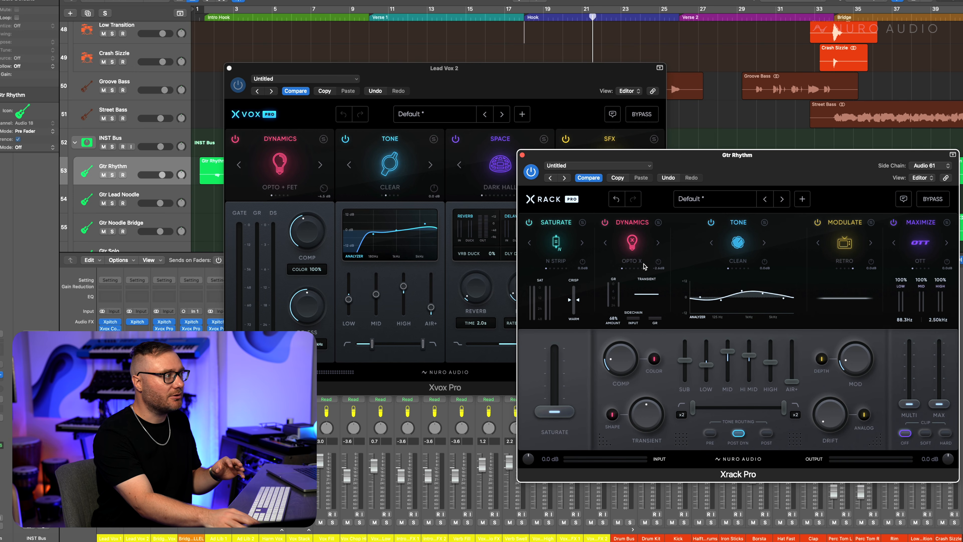
# - Step the Gtr Rhythm Xrack Pro dynamics model to Satin, keeping Lead Vox 2's Xvox Pro on Opto + FET
pyautogui.click(658, 244)
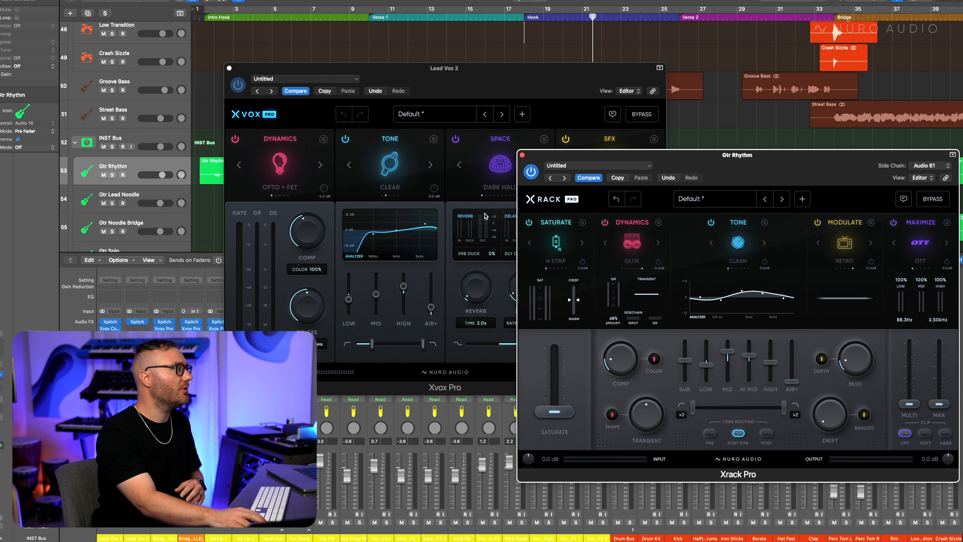
pyautogui.click(321, 164)
pyautogui.click(321, 164)
pyautogui.click(321, 164)
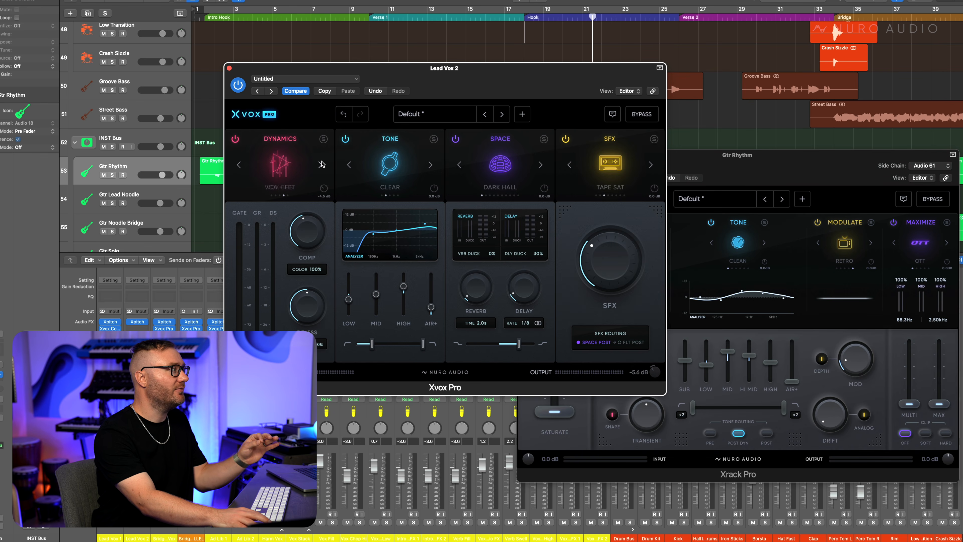
pyautogui.click(321, 164)
pyautogui.click(321, 164)
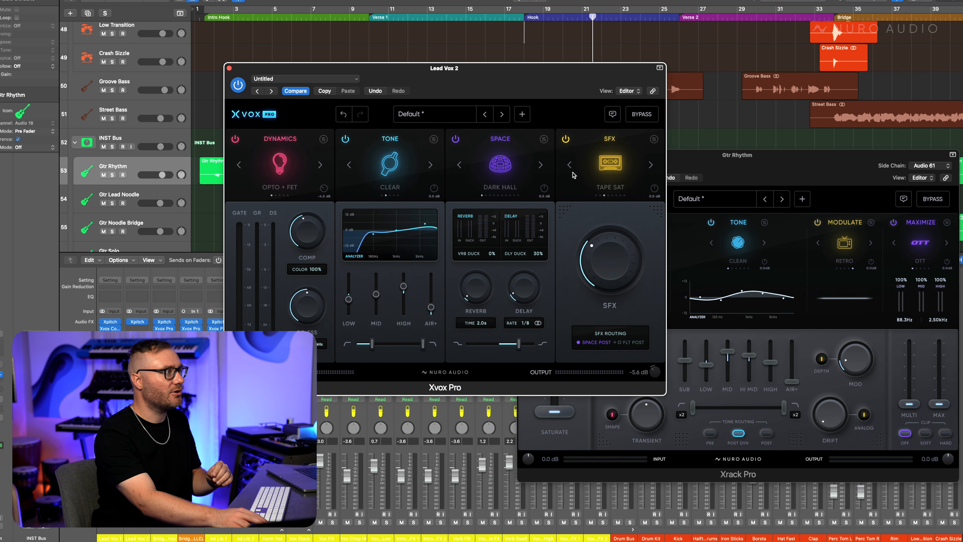
# - Switch between the Gtr Rhythm Xrack Pro and Lead Vox 2 Xvox Pro windows to compare settings
pyautogui.click(768, 176)
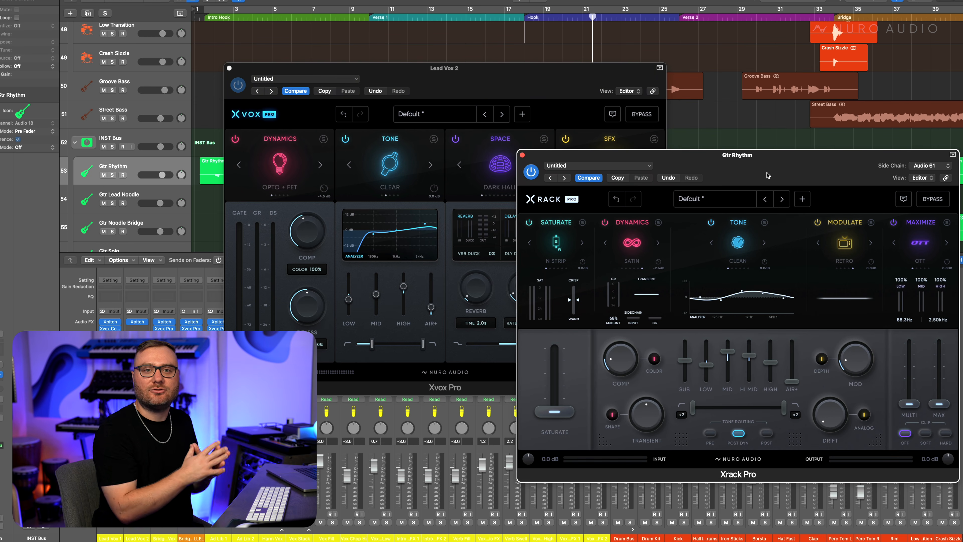
pyautogui.click(587, 79)
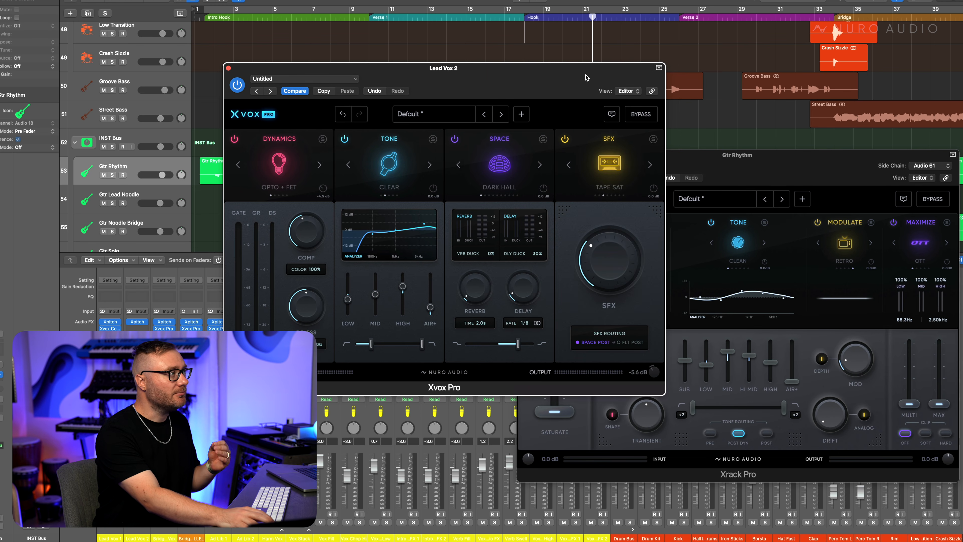
pyautogui.click(761, 171)
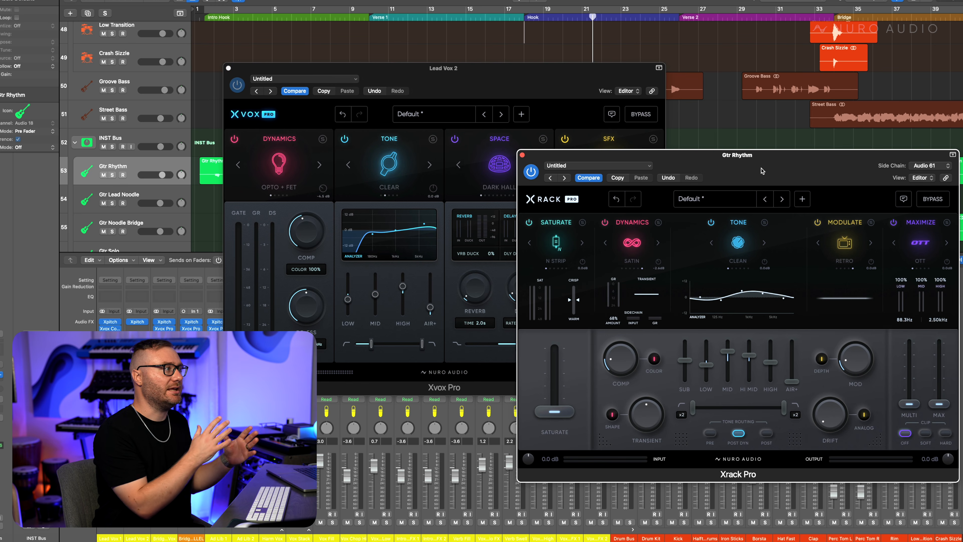